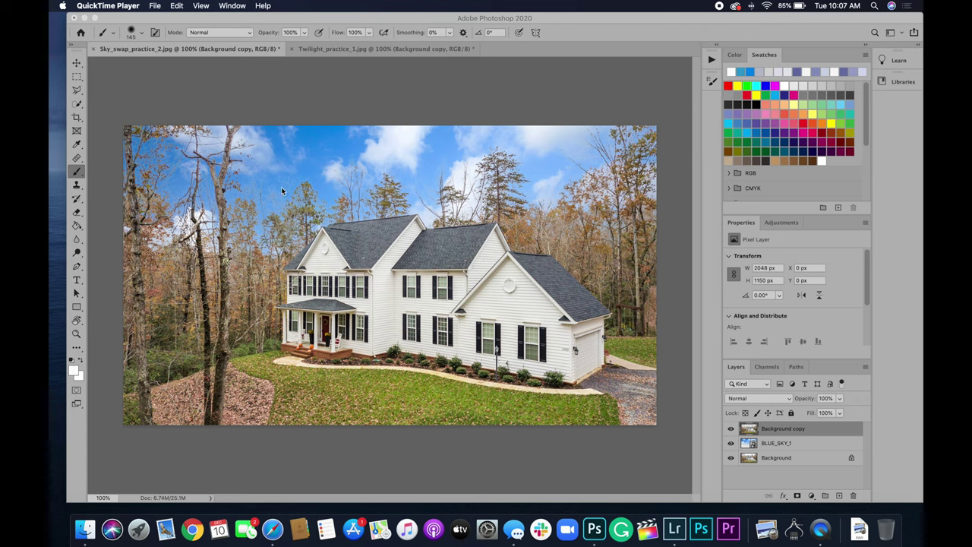
# Inspect the house photo at 300% zoom, then zoom back out to the whole image
pyautogui.click(184, 30)
pyautogui.press('super+equal')
pyautogui.press('super+equal')
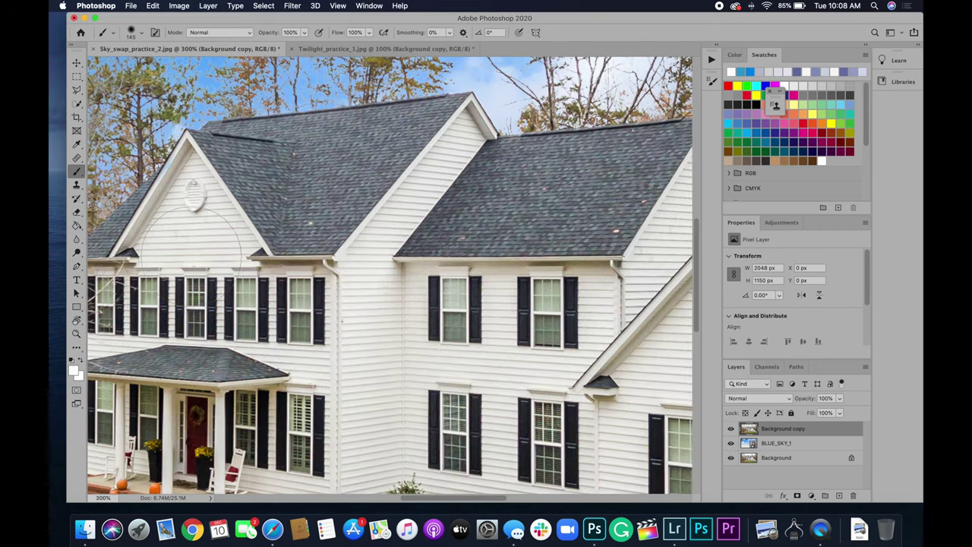
pyautogui.scroll(10, 201, 235)
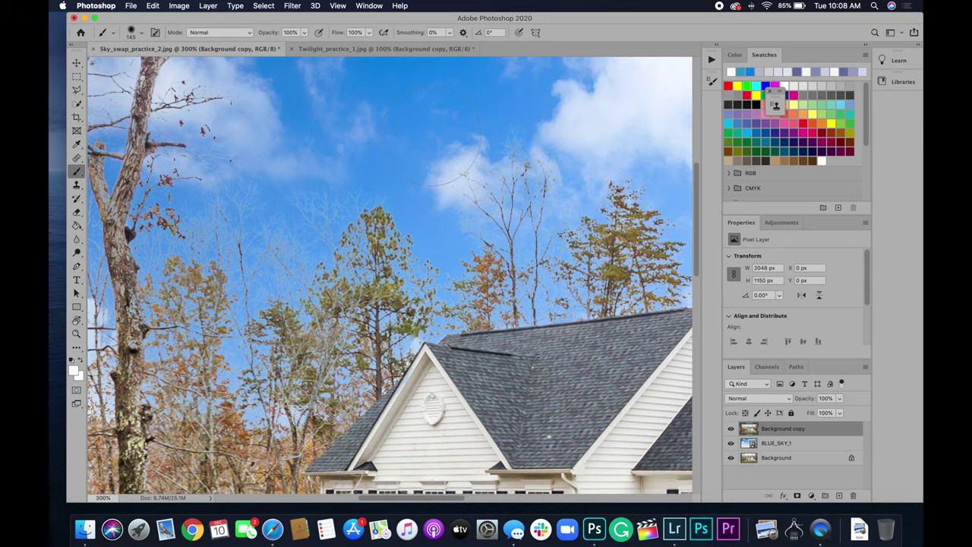
pyautogui.press('super+minus')
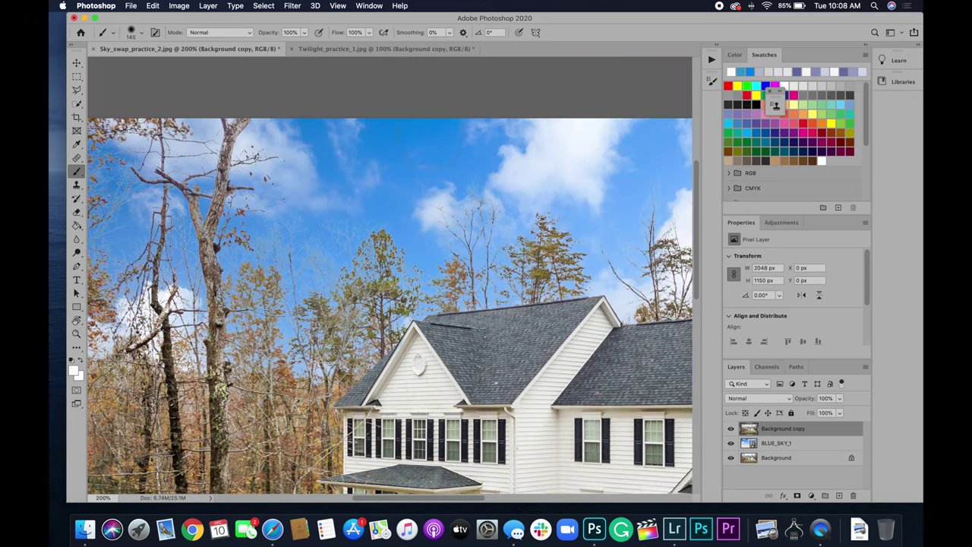
pyautogui.press('super+minus')
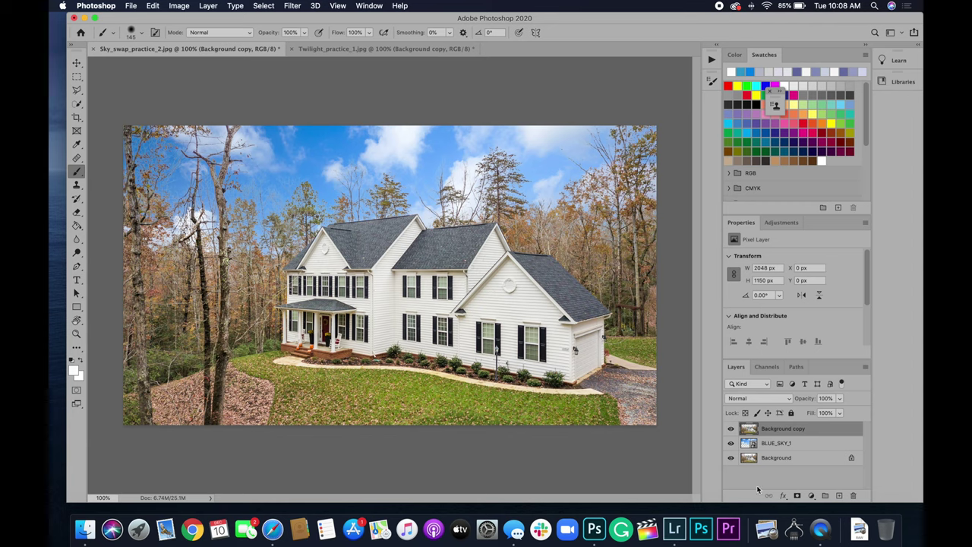
# Select the BLUE_SKY_1 layer, keep it at Normal, and examine the treetops at 500%
pyautogui.click(775, 448)
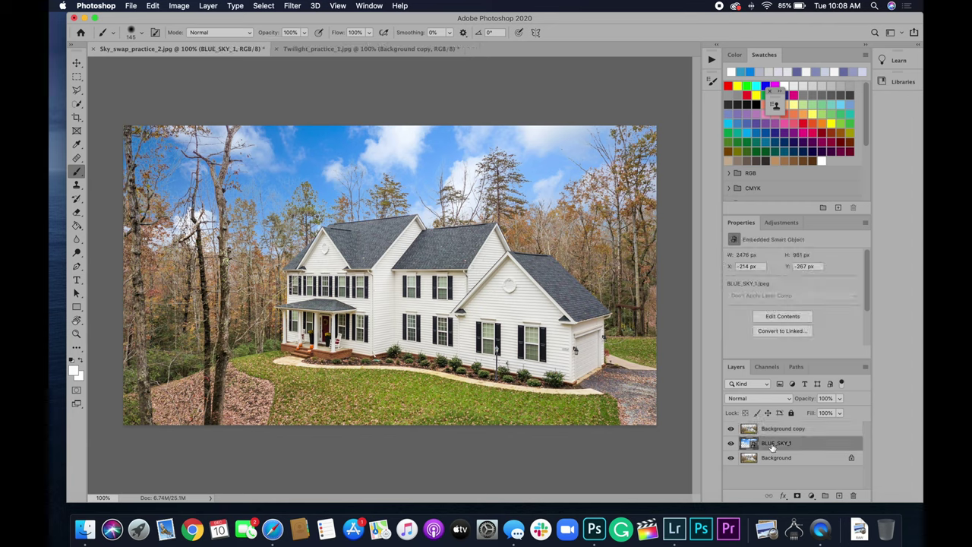
pyautogui.click(790, 402)
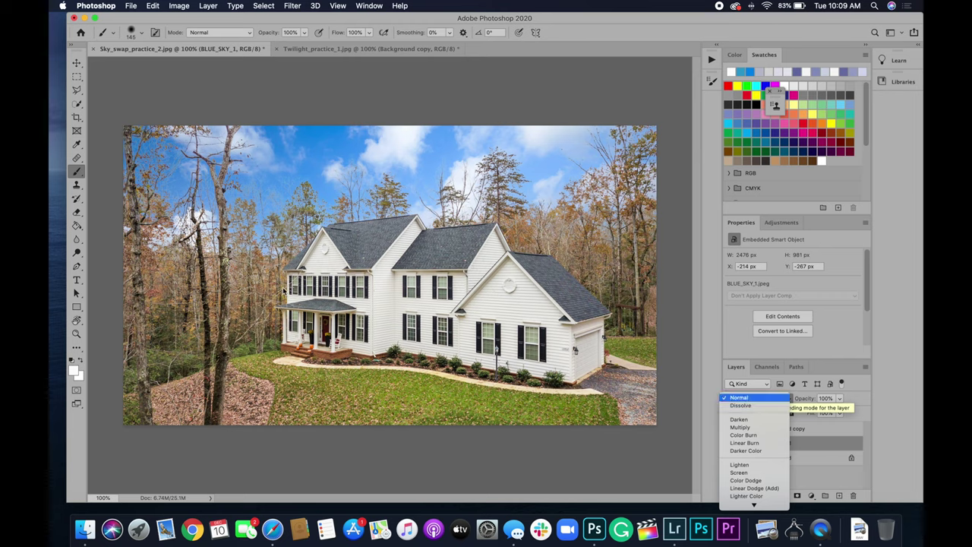
pyautogui.press('Return')
pyautogui.press('super+plus')
pyautogui.press('super+plus')
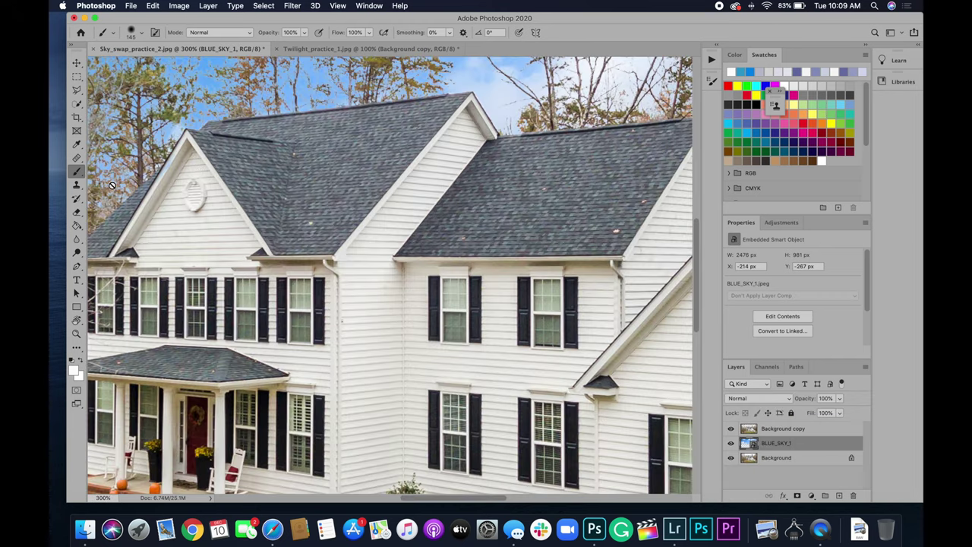
pyautogui.moveTo(112, 186); pyautogui.dragTo(212, 215)
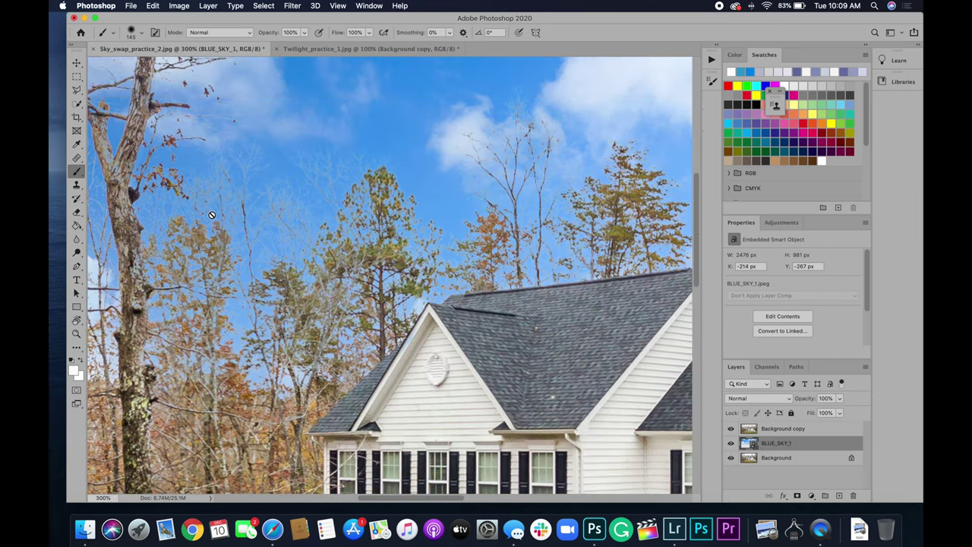
pyautogui.press('super+plus')
pyautogui.press('super+plus')
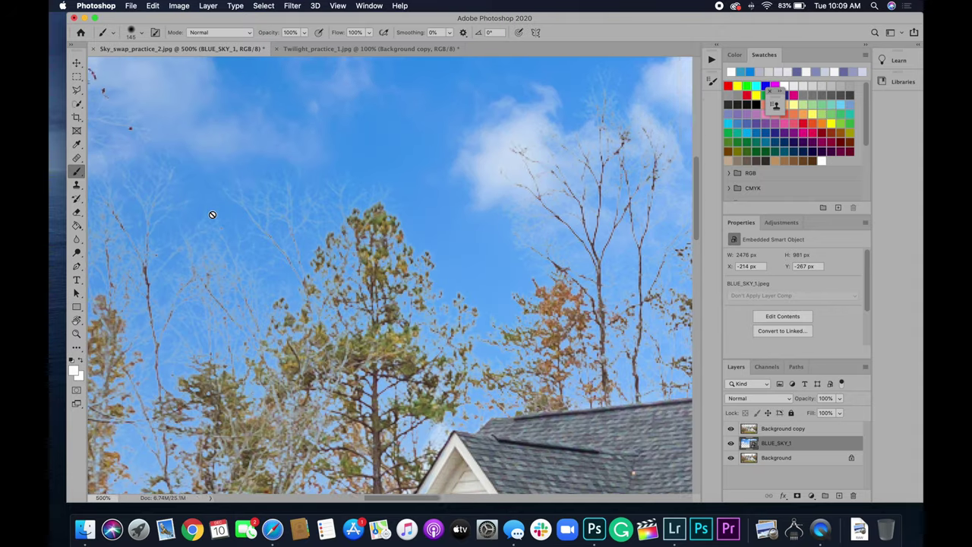
pyautogui.hscroll(-3, 212, 215)
# Change the BLUE_SKY_1 layer's blend mode to Multiply and confirm it stays applied
pyautogui.click(788, 400)
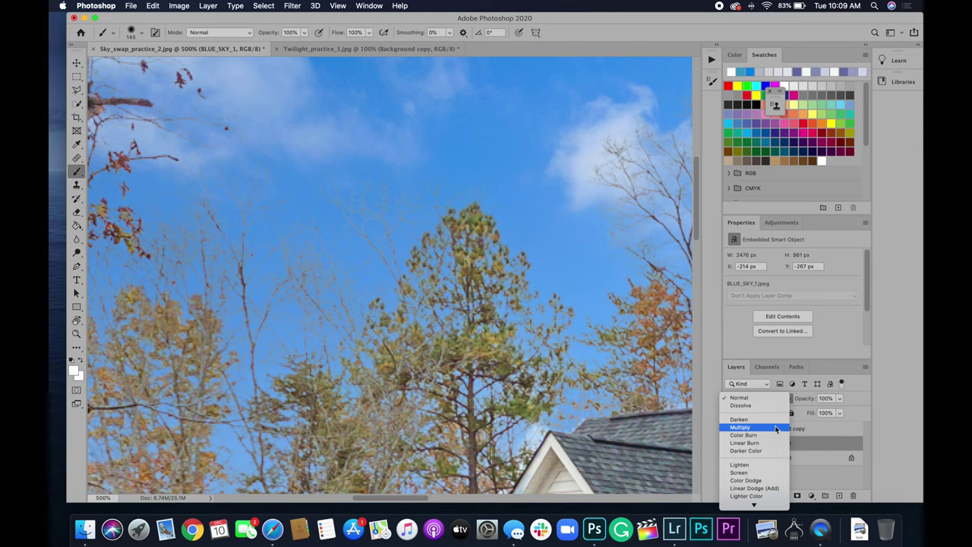
pyautogui.click(776, 428)
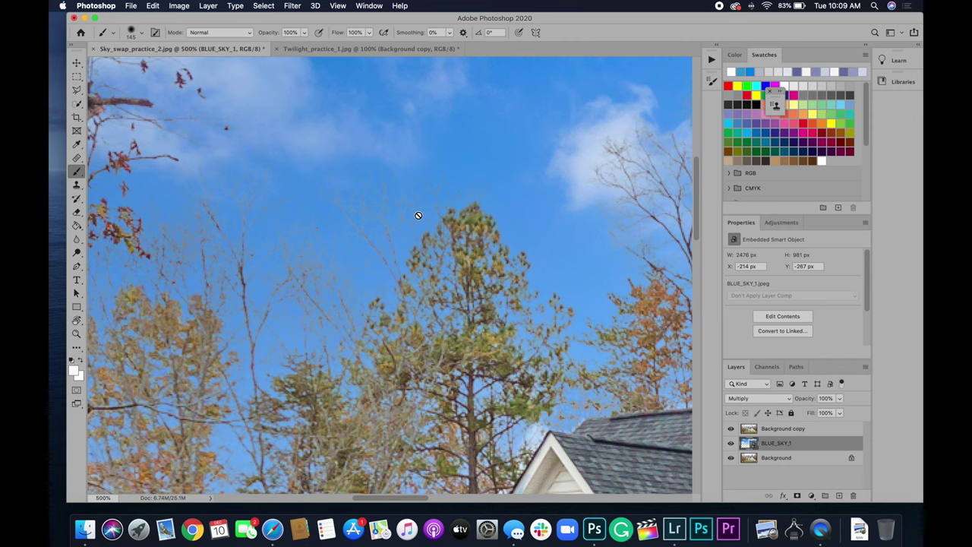
pyautogui.scroll(-4, 417, 215)
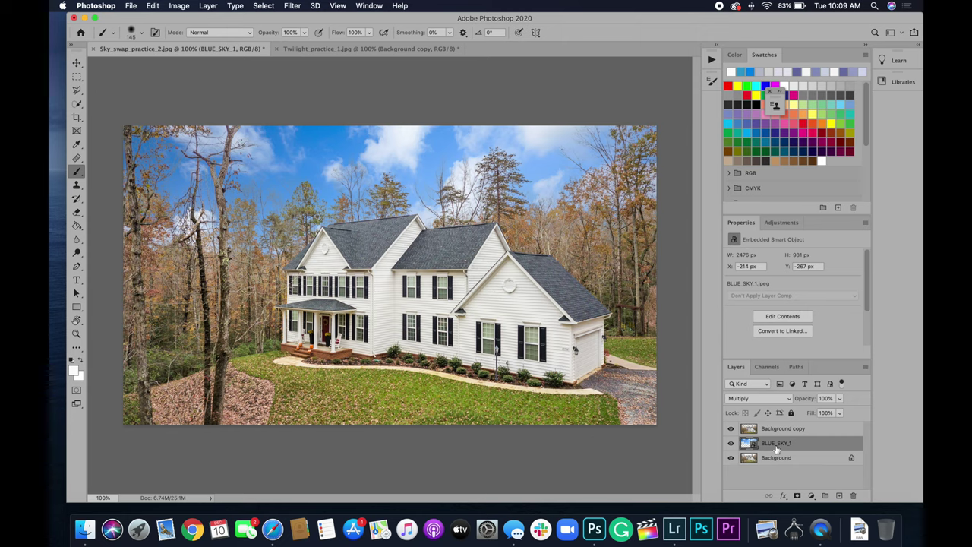
pyautogui.click(778, 398)
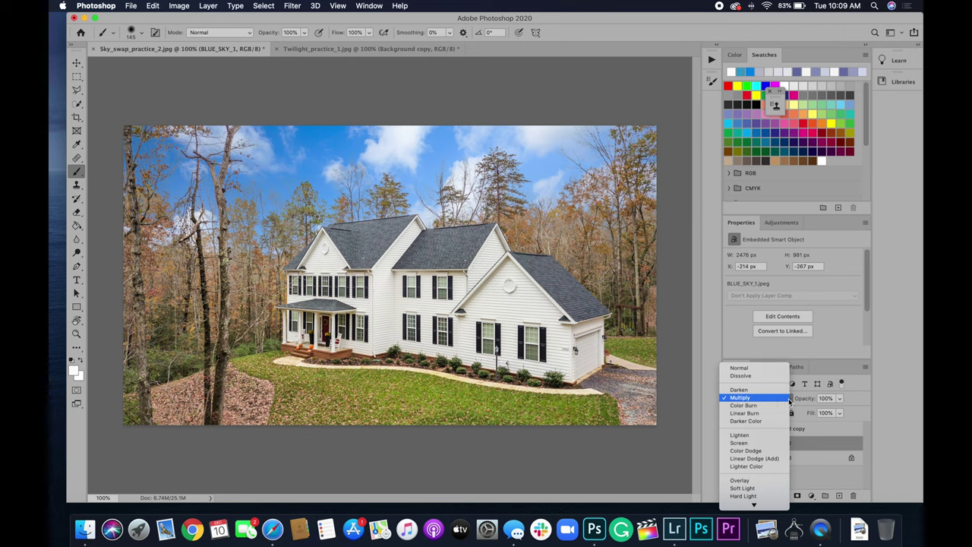
pyautogui.click(763, 398)
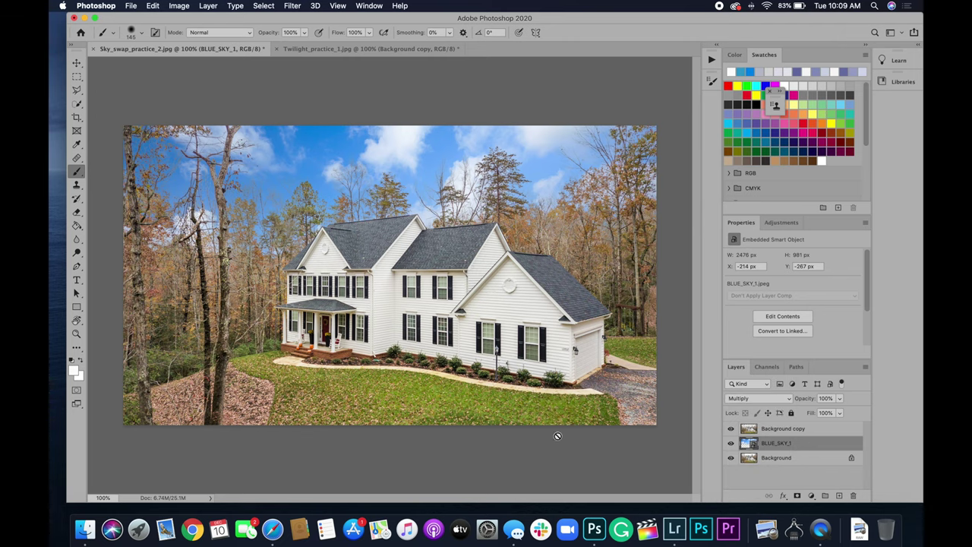
pyautogui.click(333, 49)
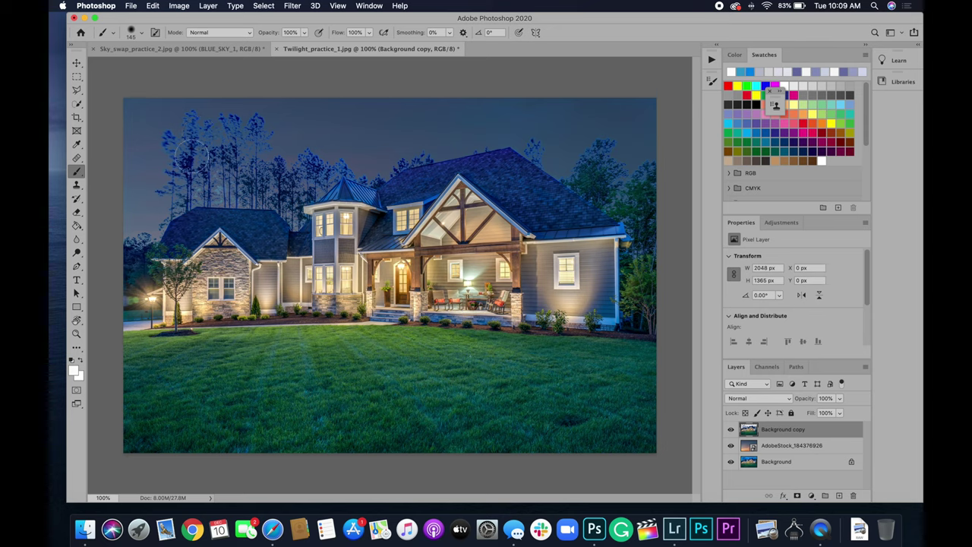
# Set Background copy to Multiply, then add a white layer mask to AdobeStock_184376926
pyautogui.click(789, 447)
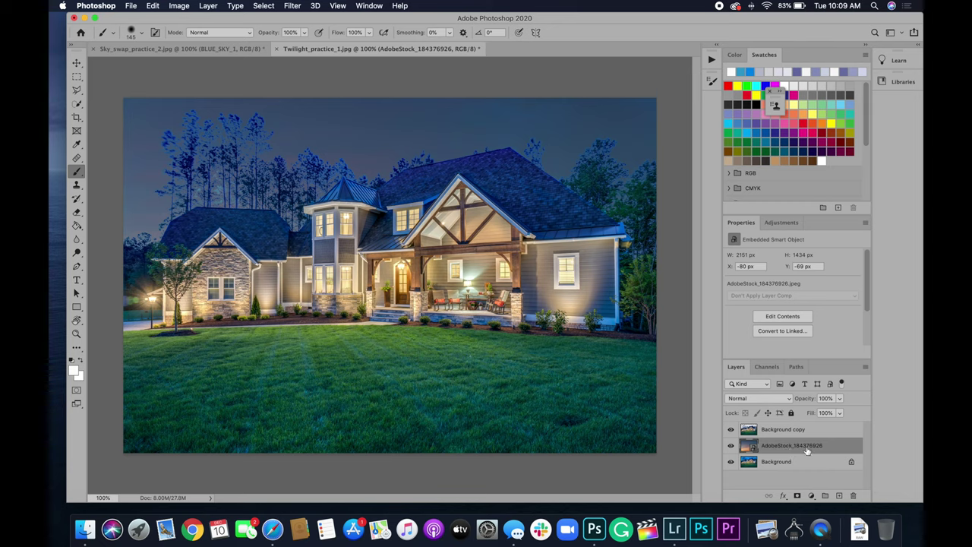
pyautogui.click(787, 399)
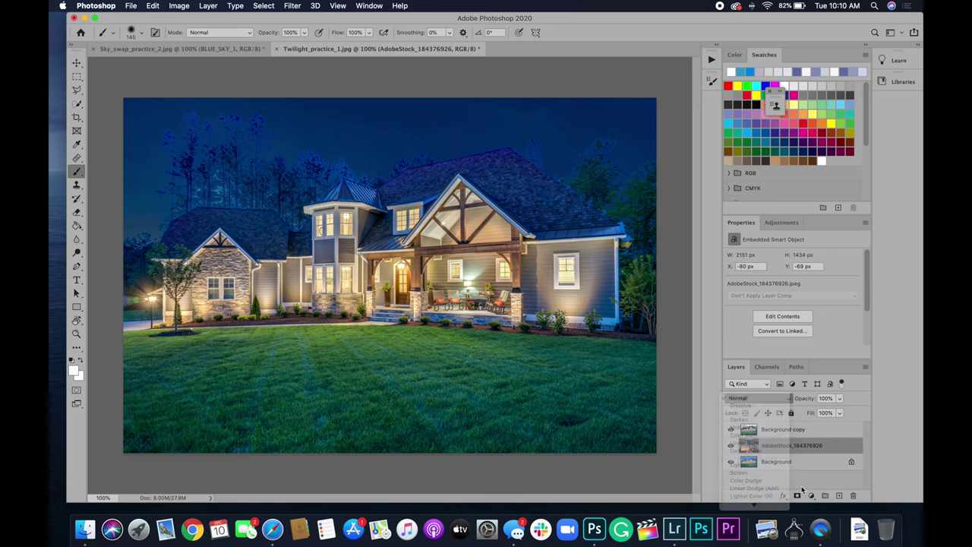
pyautogui.press('Escape')
pyautogui.click(783, 431)
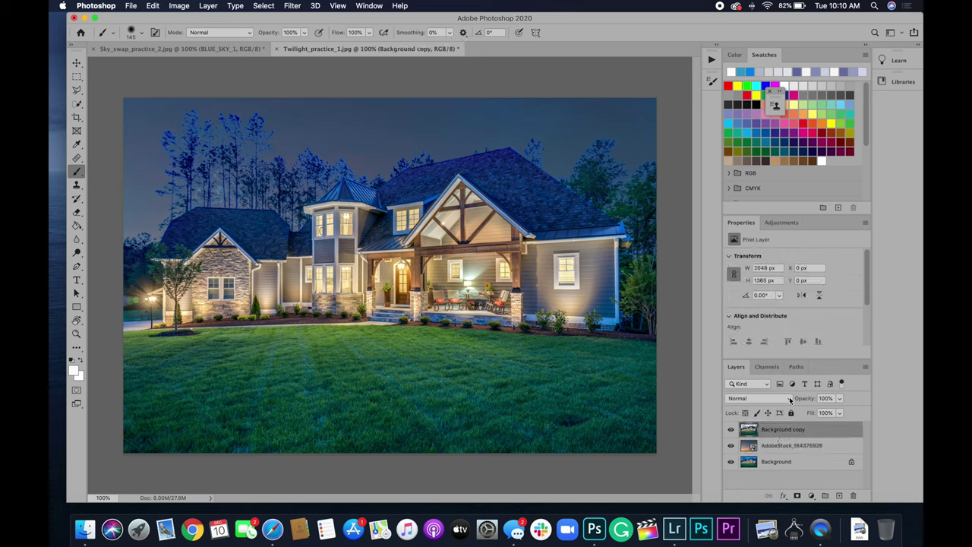
pyautogui.click(789, 400)
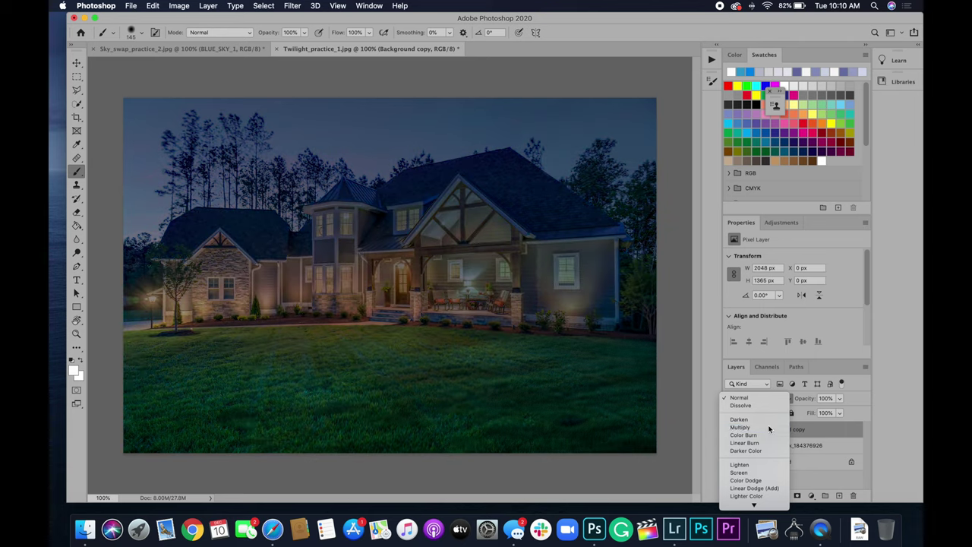
pyautogui.click(769, 429)
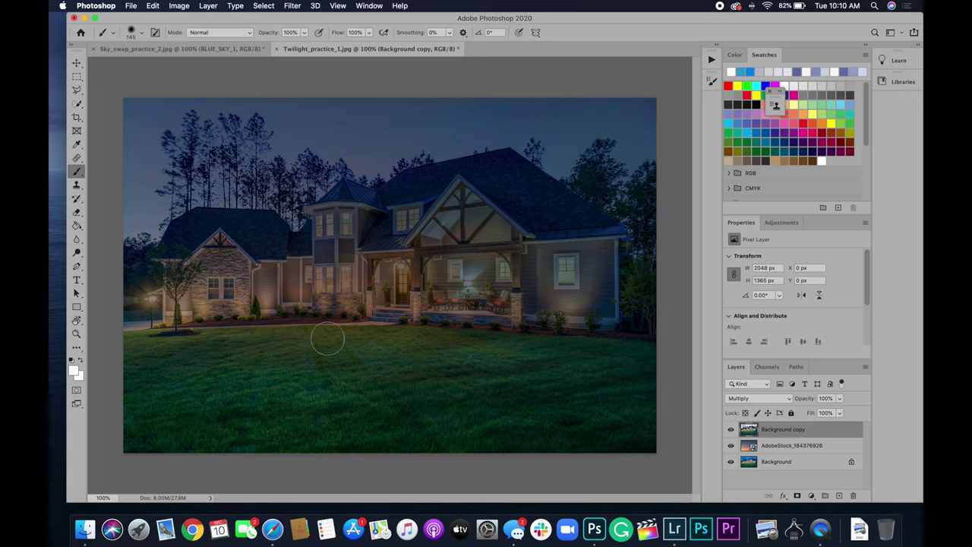
pyautogui.click(770, 453)
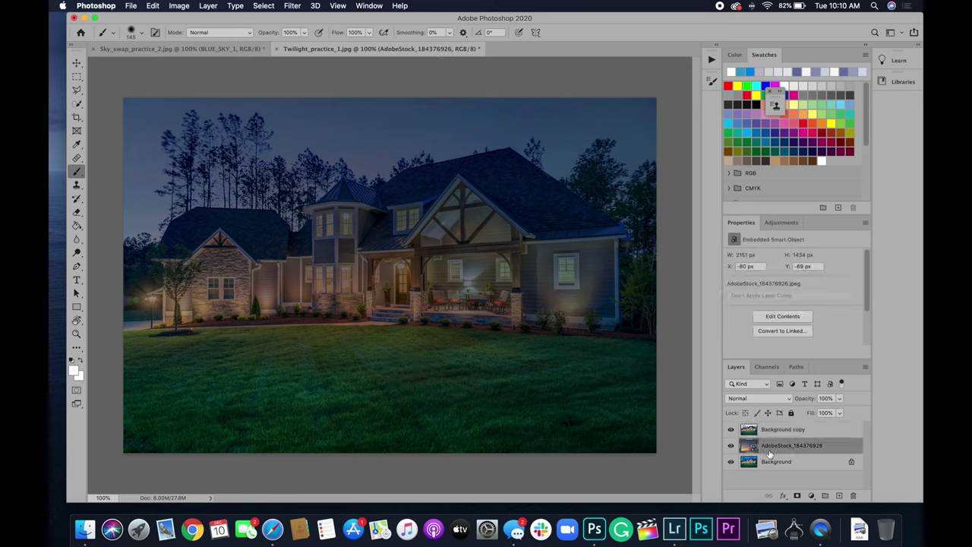
pyautogui.click(798, 496)
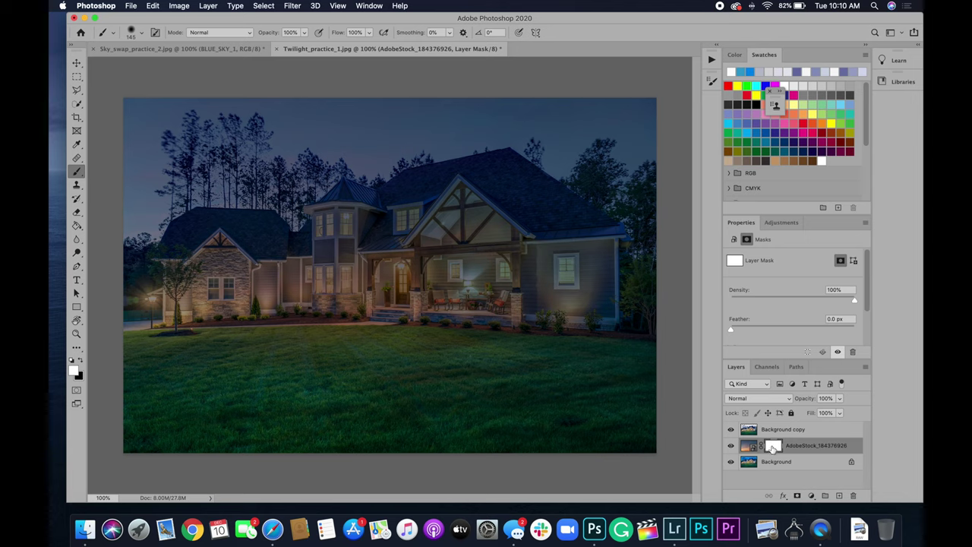
# Hide the Background layer and erase the sky mask across the lawn with the Eraser
pyautogui.click(76, 213)
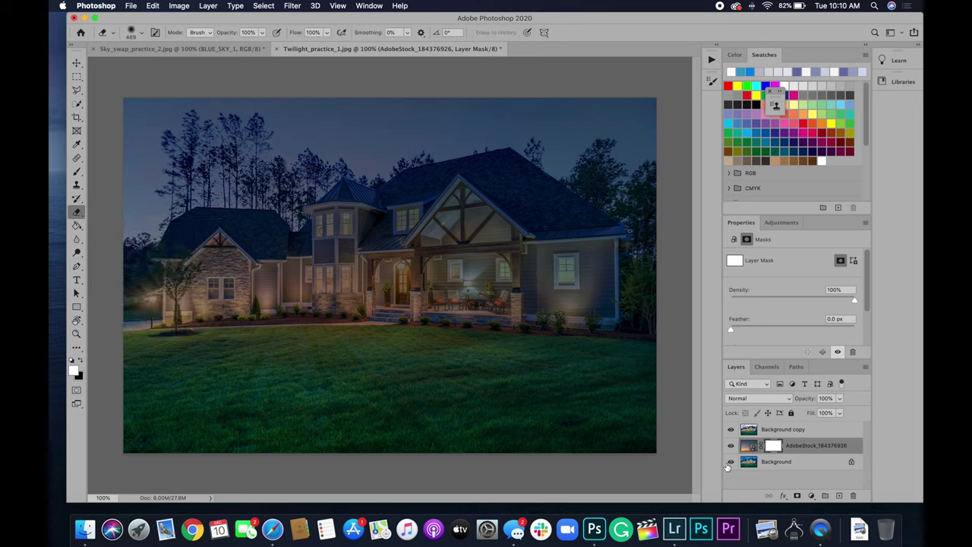
pyautogui.click(731, 465)
pyautogui.moveTo(288, 363)
pyautogui.mouseDown()
pyautogui.moveTo(273, 390)
pyautogui.moveTo(152, 408)
pyautogui.moveTo(391, 413)
pyautogui.moveTo(326, 393)
pyautogui.moveTo(409, 383)
pyautogui.moveTo(467, 426)
pyautogui.moveTo(325, 358)
pyautogui.moveTo(430, 374)
pyautogui.moveTo(565, 430)
pyautogui.moveTo(444, 373)
pyautogui.moveTo(568, 386)
pyautogui.moveTo(653, 440)
pyautogui.moveTo(402, 264)
pyautogui.moveTo(468, 264)
pyautogui.moveTo(283, 345)
pyautogui.moveTo(221, 387)
pyautogui.moveTo(140, 381)
pyautogui.moveTo(163, 346)
pyautogui.moveTo(152, 336)
pyautogui.moveTo(168, 325)
pyautogui.moveTo(141, 320)
pyautogui.moveTo(216, 322)
pyautogui.moveTo(238, 295)
pyautogui.moveTo(232, 276)
pyautogui.moveTo(250, 293)
pyautogui.moveTo(367, 308)
pyautogui.moveTo(379, 245)
pyautogui.moveTo(464, 257)
pyautogui.moveTo(461, 238)
pyautogui.moveTo(440, 229)
pyautogui.moveTo(515, 239)
pyautogui.moveTo(549, 255)
pyautogui.moveTo(565, 286)
pyautogui.moveTo(555, 338)
pyautogui.moveTo(630, 357)
pyautogui.mouseUp()
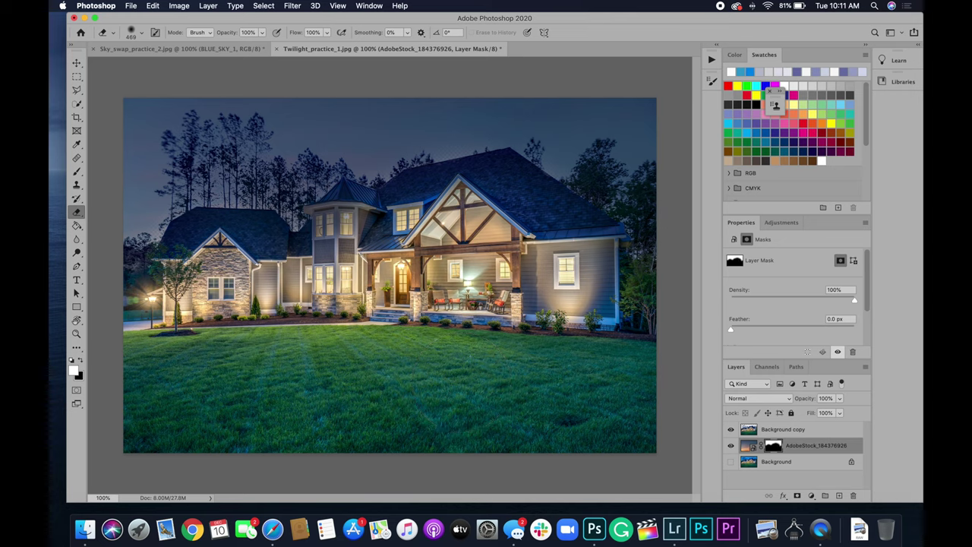
# Shrink the eraser brush from about 469 px to about 126 px
pyautogui.moveTo(455, 250); pyautogui.dragTo(395, 263)
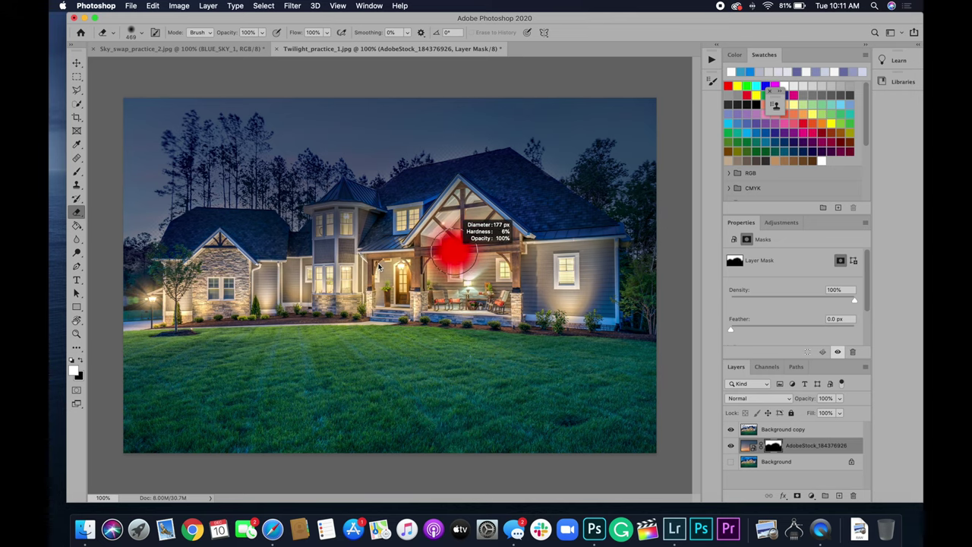
pyautogui.moveTo(379, 266); pyautogui.dragTo(361, 266)
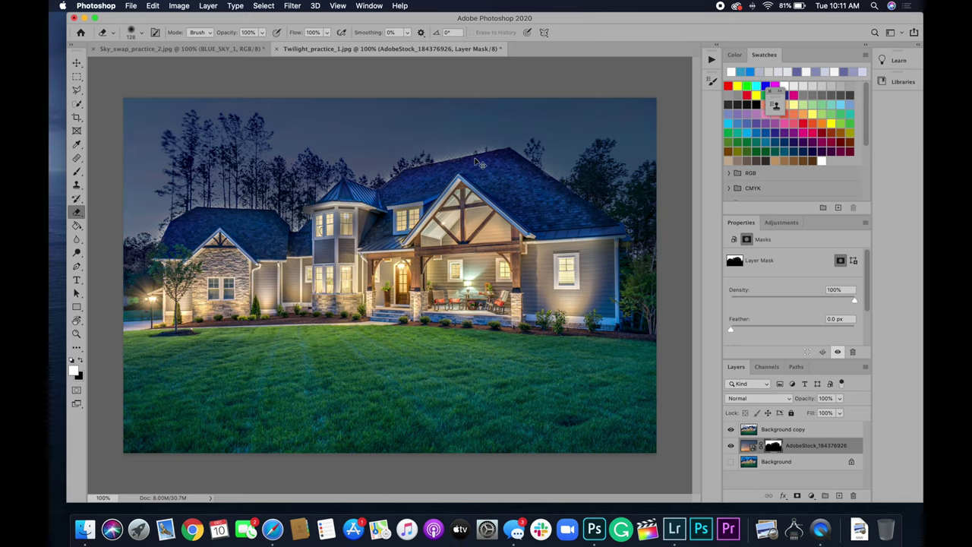
pyautogui.press('super+equal')
pyautogui.press('super+equal')
# Paint the sky layer's mask with the Brush to remove the haze along the roof and trees
pyautogui.scroll(10, 529, 205)
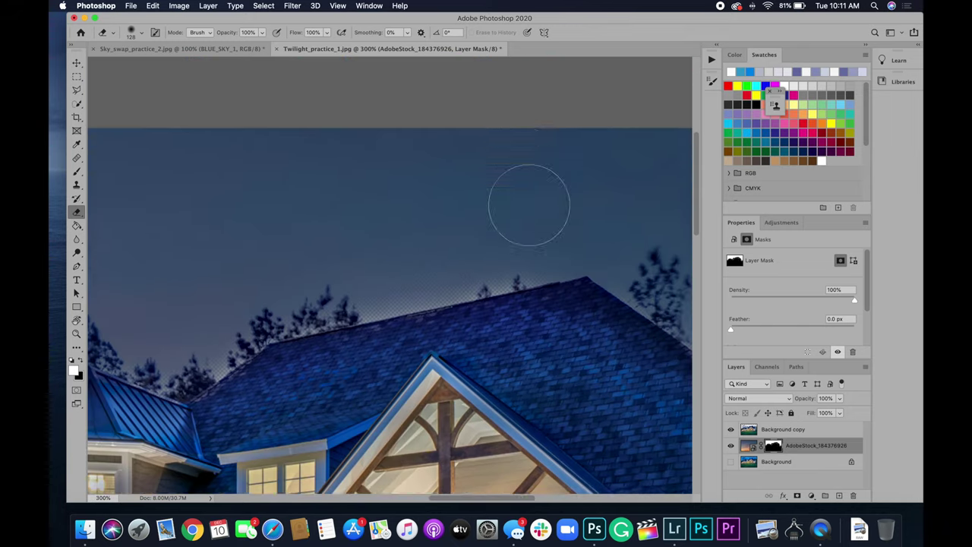
pyautogui.scroll(-3, 529, 205)
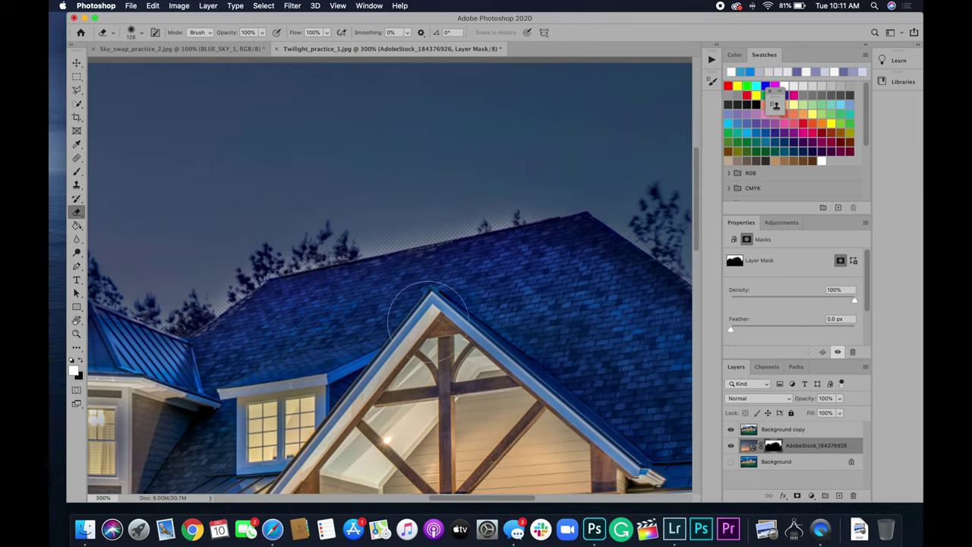
pyautogui.hscroll(10, 585, 285)
pyautogui.scroll(-4, 585, 285)
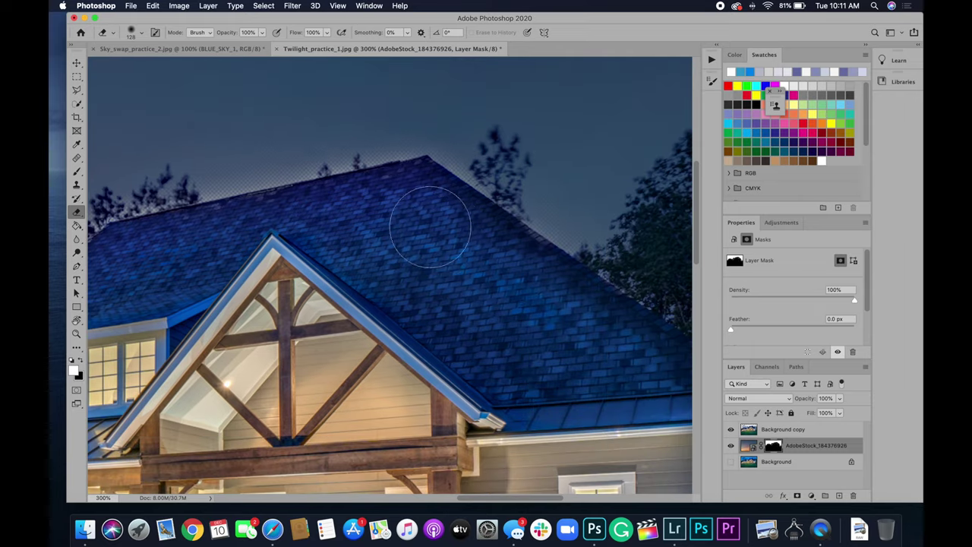
pyautogui.hscroll(9, 571, 354)
pyautogui.scroll(-1, 571, 354)
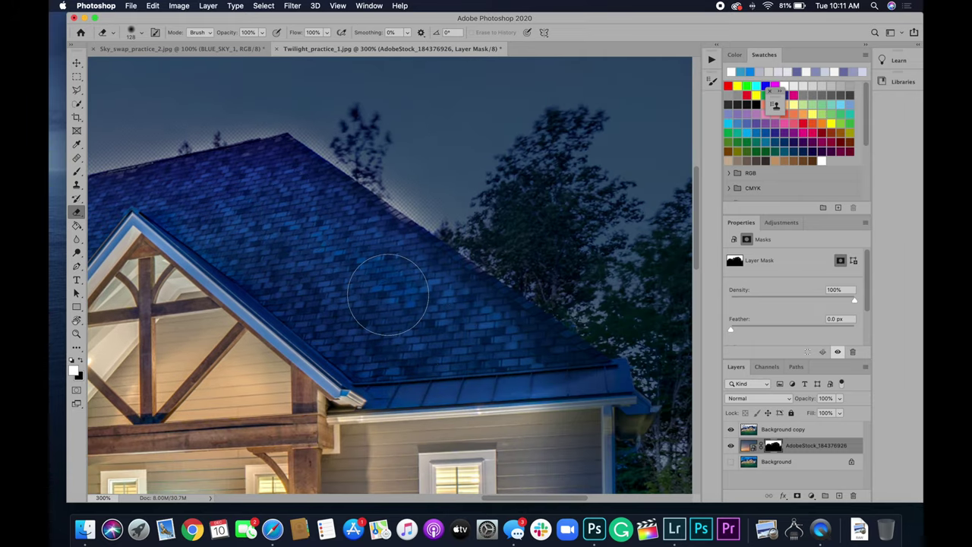
pyautogui.hscroll(-5, 325, 326)
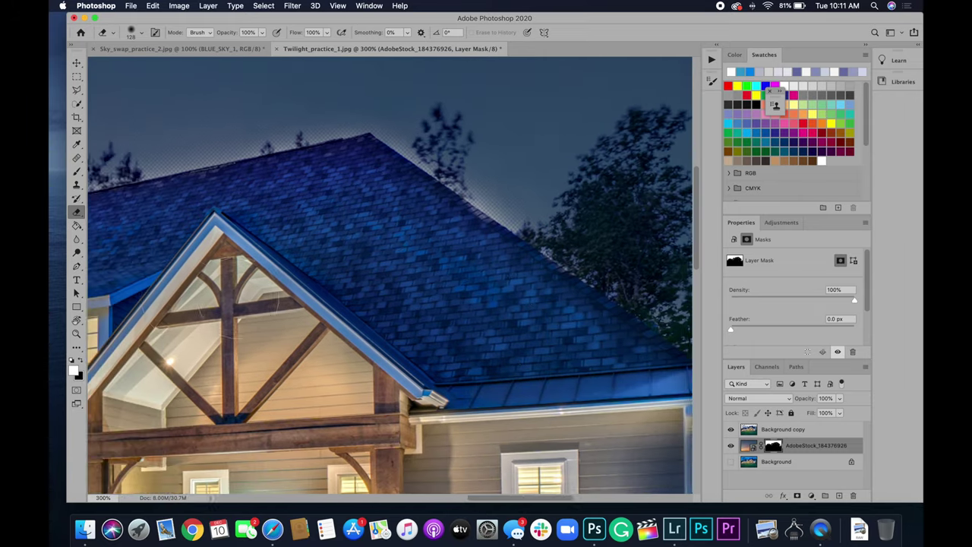
pyautogui.hscroll(-20, 287, 319)
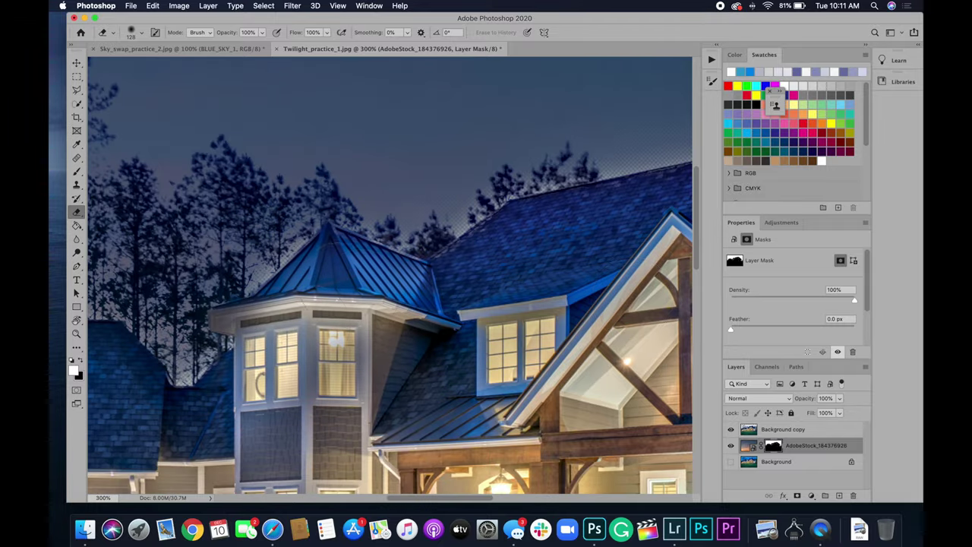
pyautogui.hscroll(-12, 259, 429)
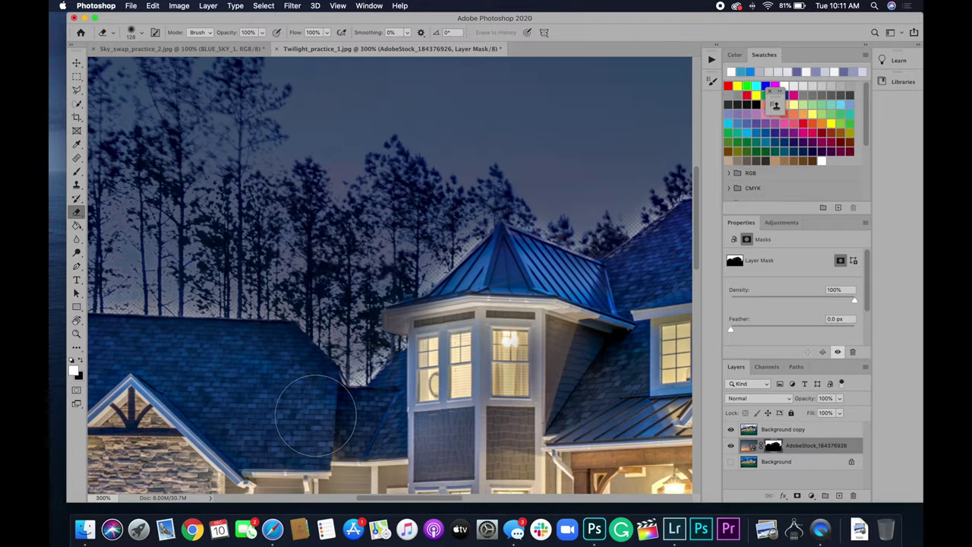
pyautogui.hscroll(-14, 206, 374)
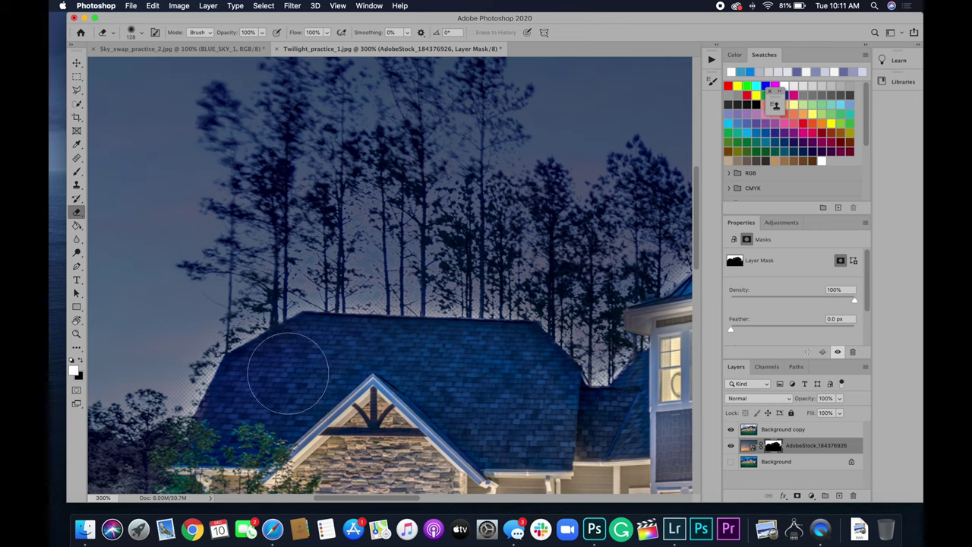
pyautogui.click(77, 172)
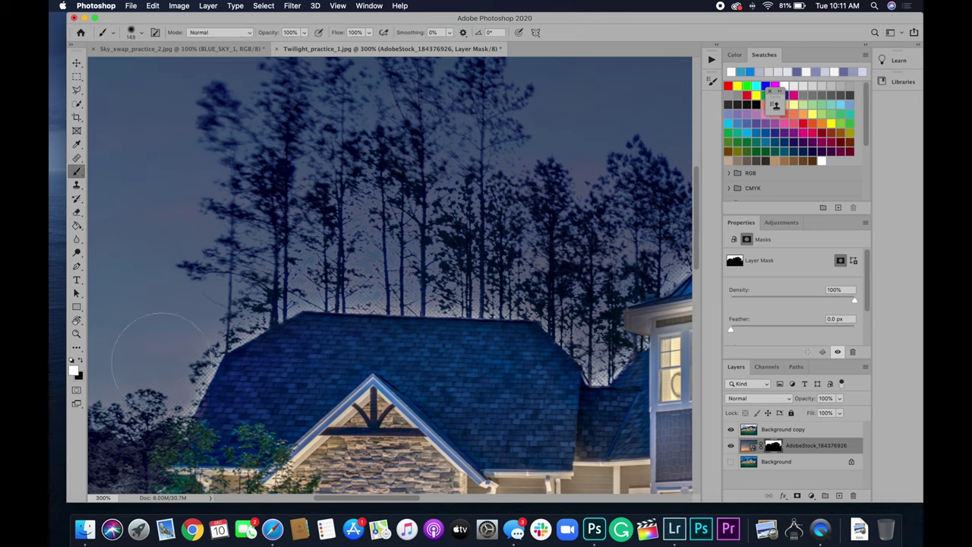
pyautogui.moveTo(177, 338)
pyautogui.mouseDown()
pyautogui.moveTo(241, 279)
pyautogui.moveTo(275, 269)
pyautogui.moveTo(527, 264)
pyautogui.moveTo(455, 266)
pyautogui.mouseUp()
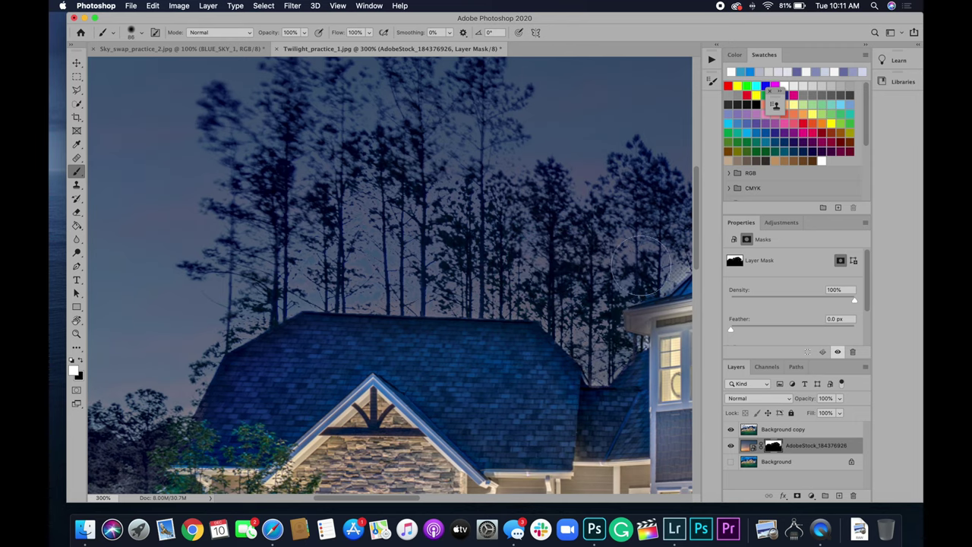
# Check the mask edge along the rest of the roofline, then return to 100% view
pyautogui.hscroll(5, 460, 259)
pyautogui.hscroll(2, 460, 259)
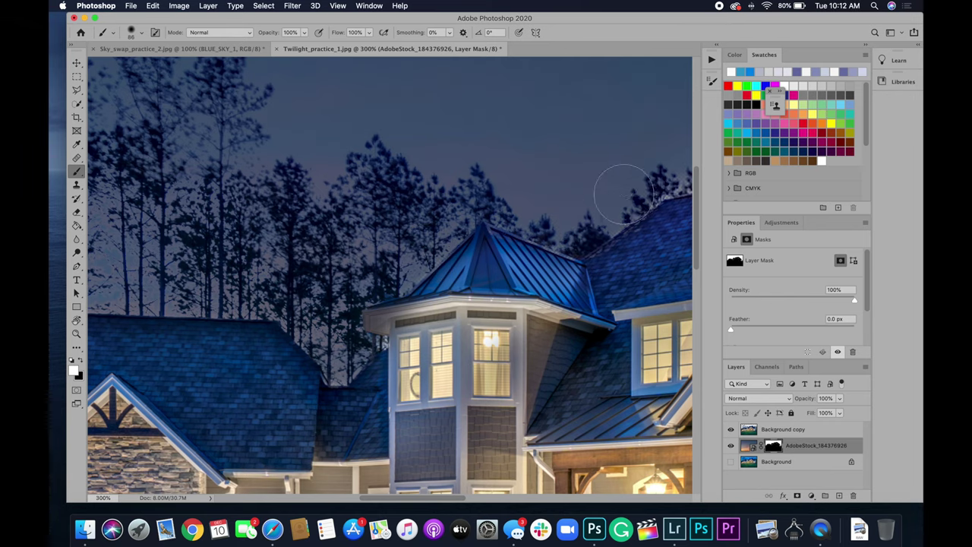
pyautogui.hscroll(4, 531, 164)
pyautogui.hscroll(2, 499, 171)
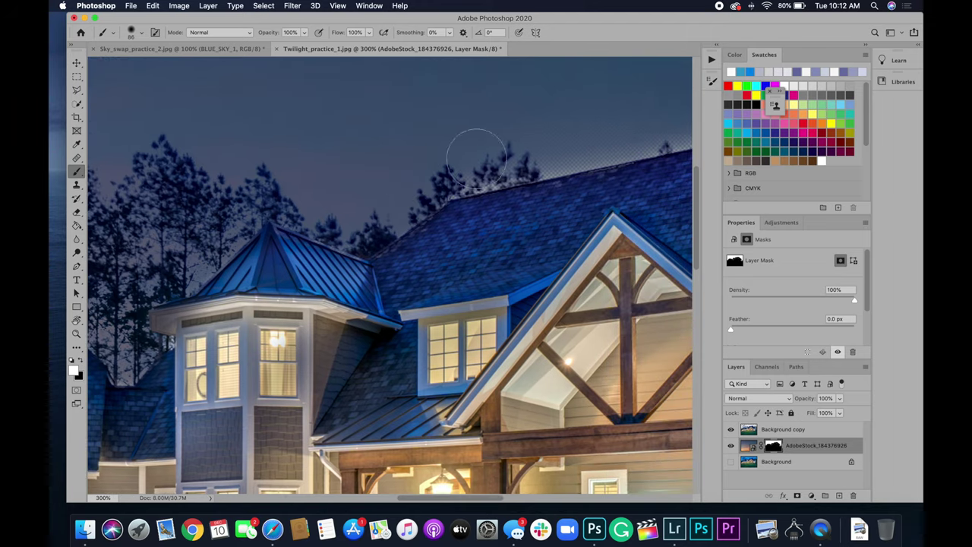
pyautogui.hscroll(9, 467, 138)
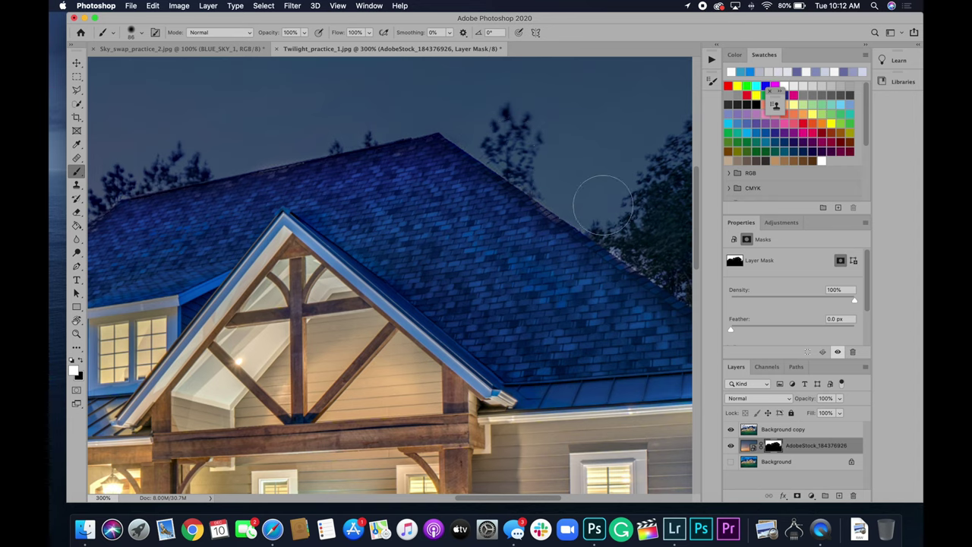
pyautogui.hscroll(5, 547, 167)
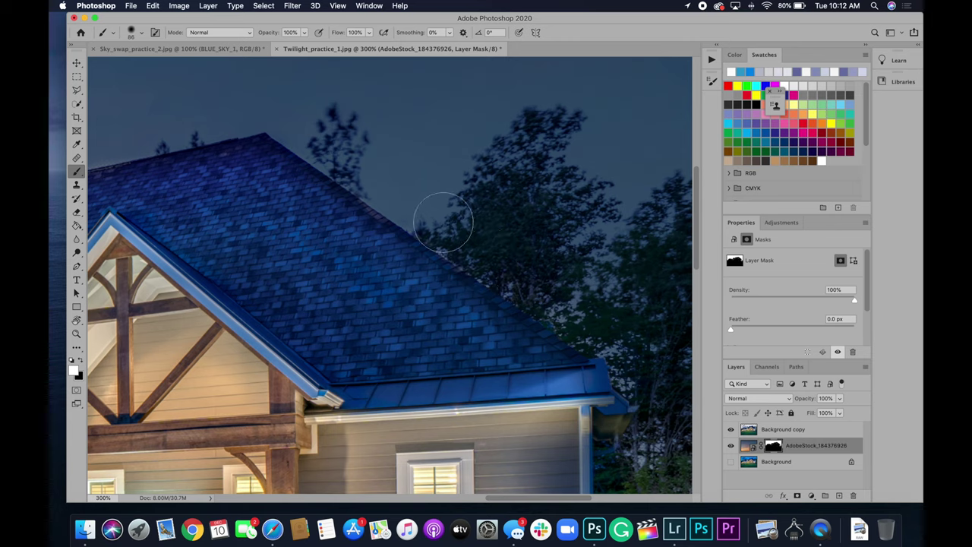
pyautogui.scroll(-3, 644, 359)
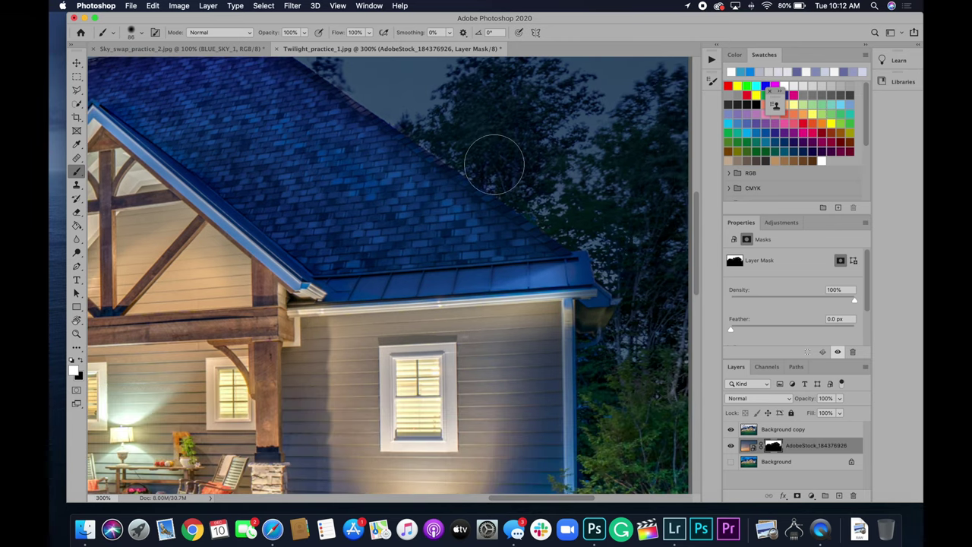
pyautogui.scroll(4, 482, 160)
pyautogui.hscroll(-3, 481, 160)
pyautogui.hscroll(-8, 284, 161)
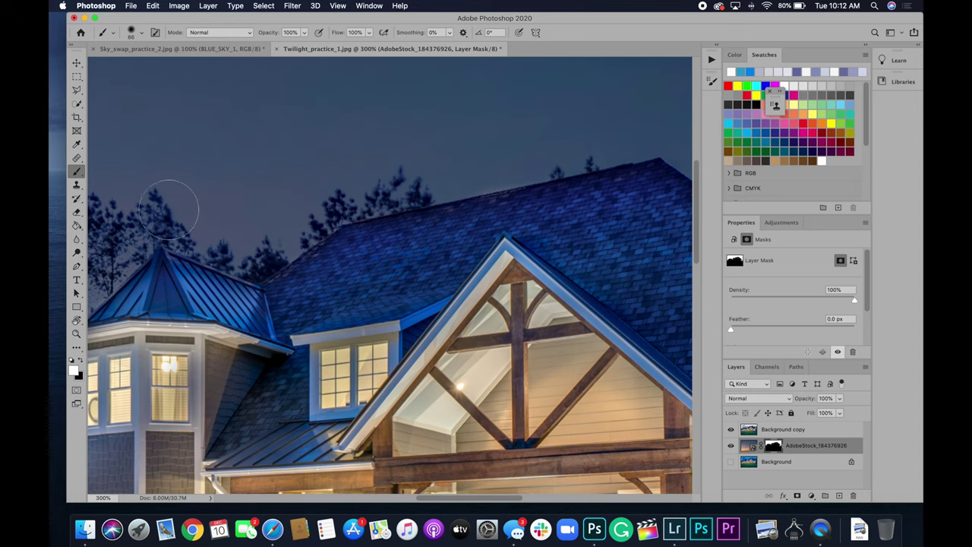
pyautogui.hscroll(-5, 201, 254)
pyautogui.scroll(2, 201, 255)
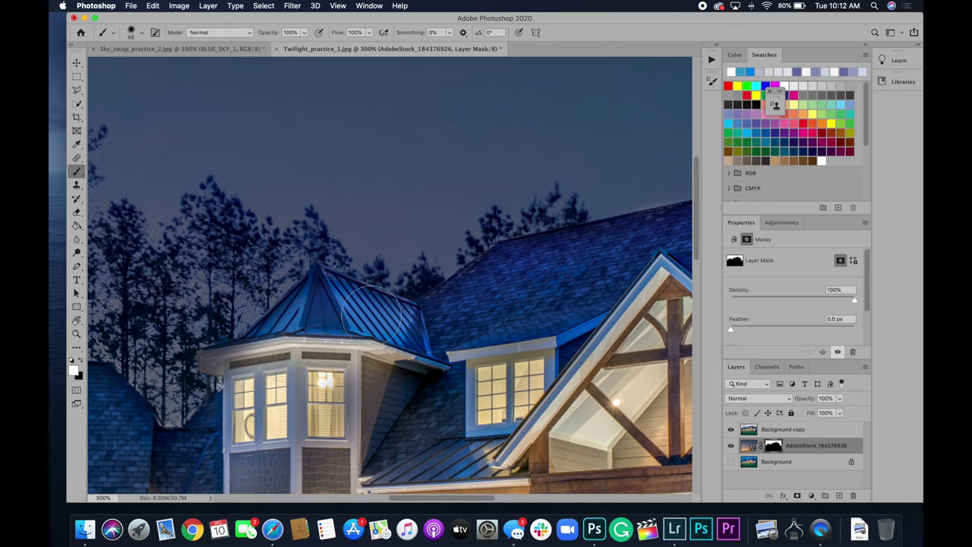
pyautogui.press('super+minus')
pyautogui.press('super+minus')
pyautogui.press('super+minus')
pyautogui.press('super+plus')
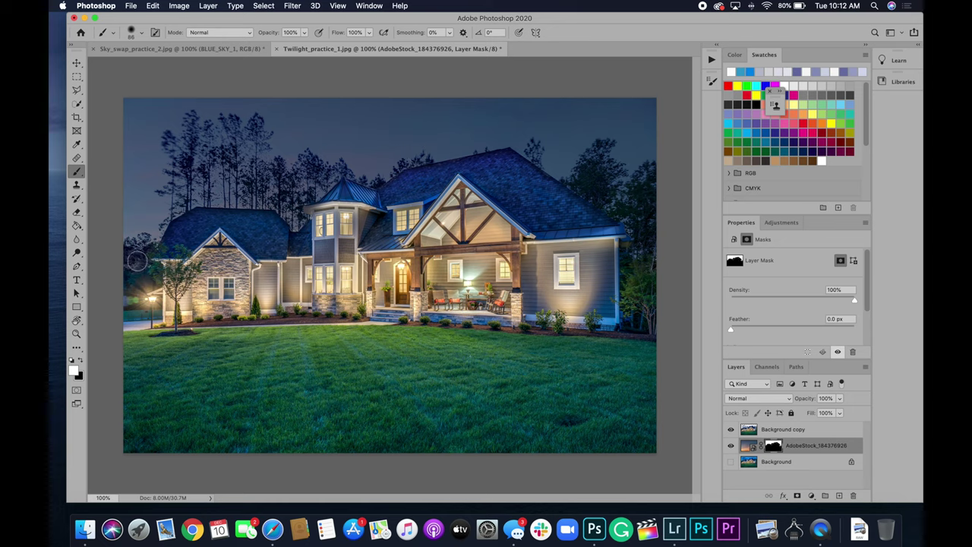
# Switch the Background copy layer's blend mode to Multiply over the masked twilight sky
pyautogui.click(784, 431)
pyautogui.click(786, 401)
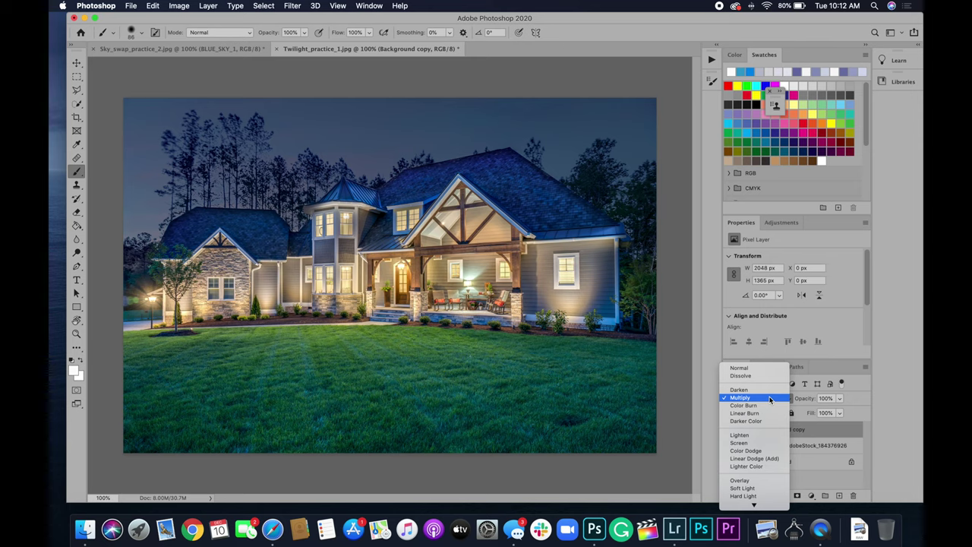
pyautogui.click(771, 400)
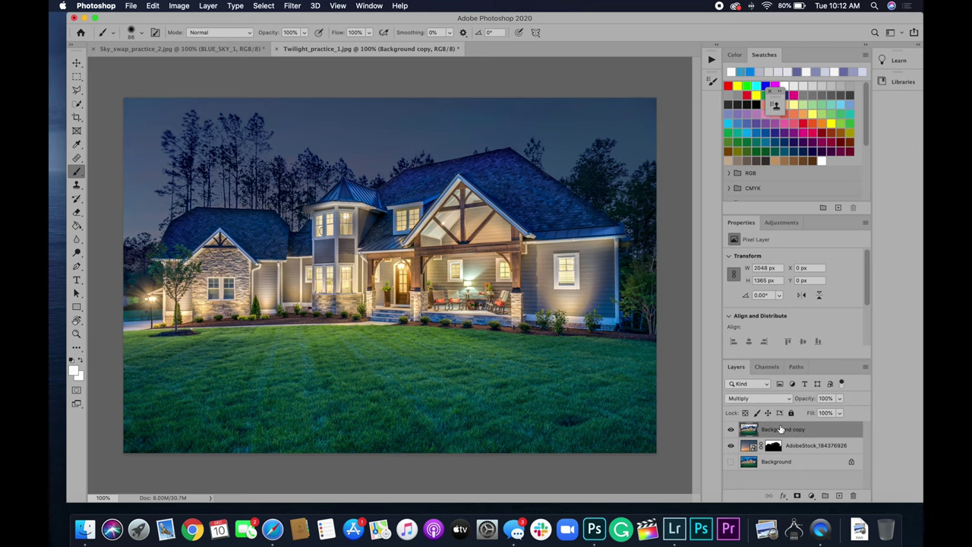